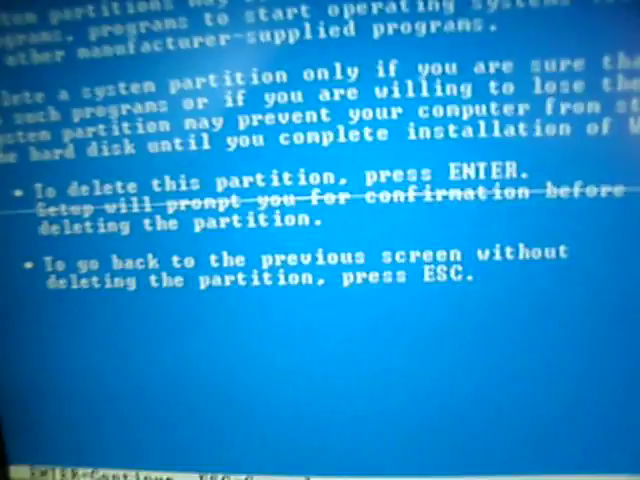
# Step: Accept the system partition warning to reach the final deletion confirmation for the C: NTFS partition
pyautogui.press('Return')
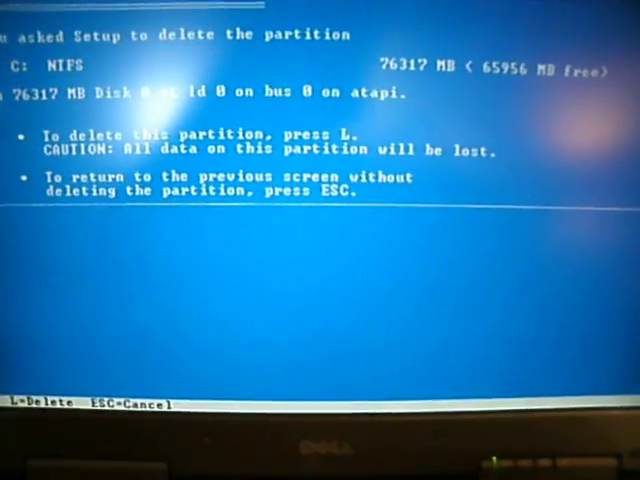